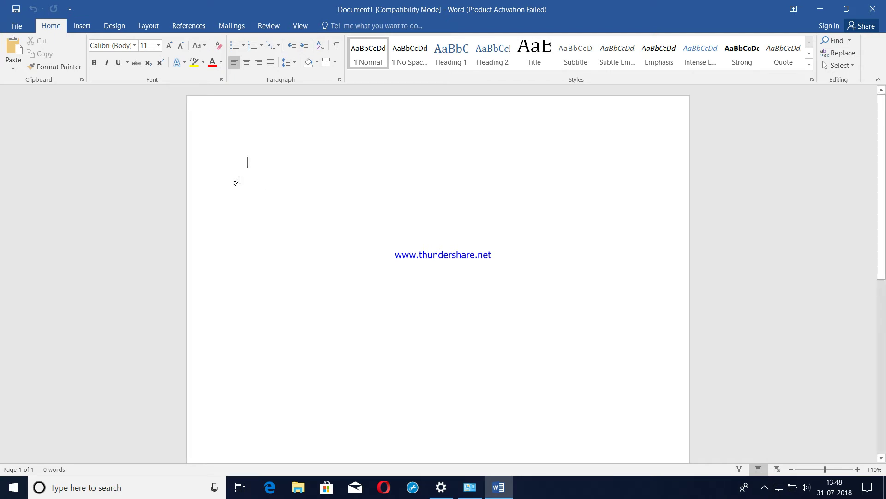
Type a test list '1.RAJ 2.KARAN', then select all of it and delete it.
{"action": "type", "text": "1.R"}
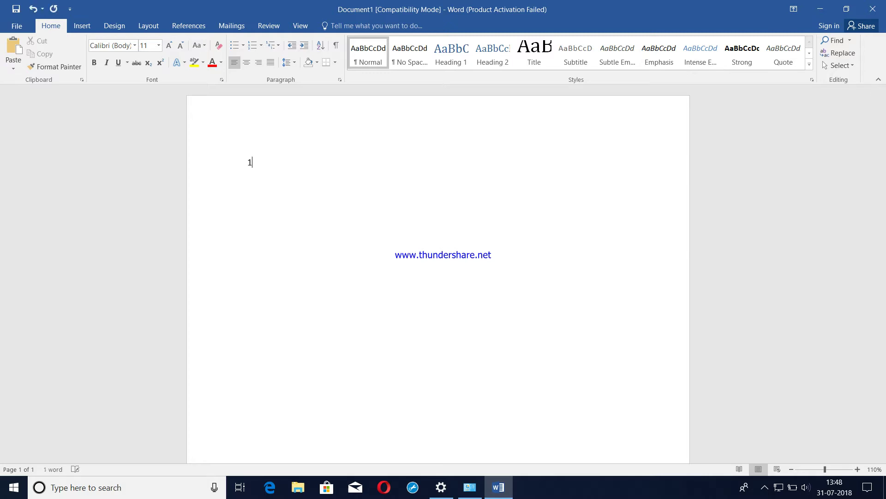
{"action": "type", "text": "AJ "}
{"action": "type", "text": "2."}
{"action": "type", "text": "KARAN"}
{"action": "key", "text": "Return"}
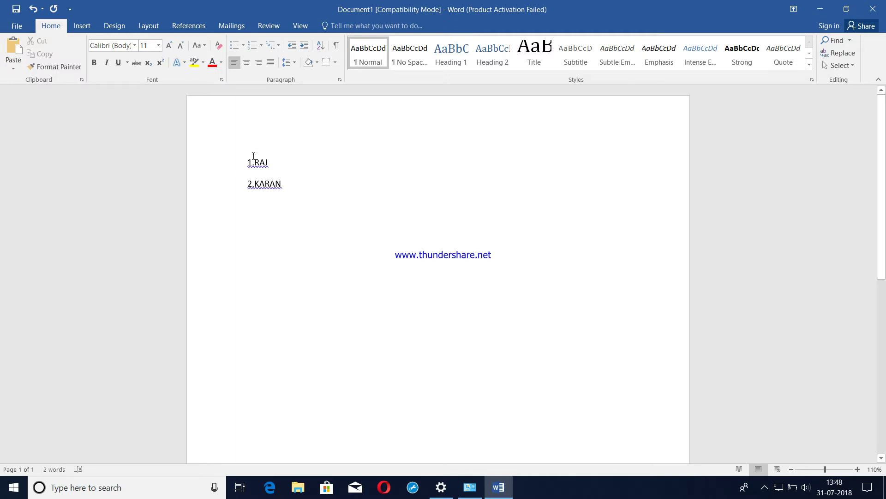
{"action": "key", "text": "ctrl+a"}
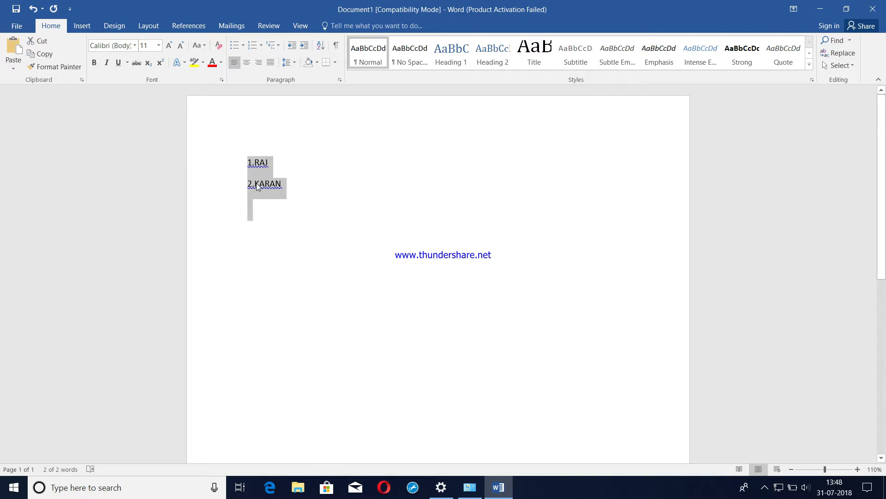
{"action": "key", "text": "Delete"}
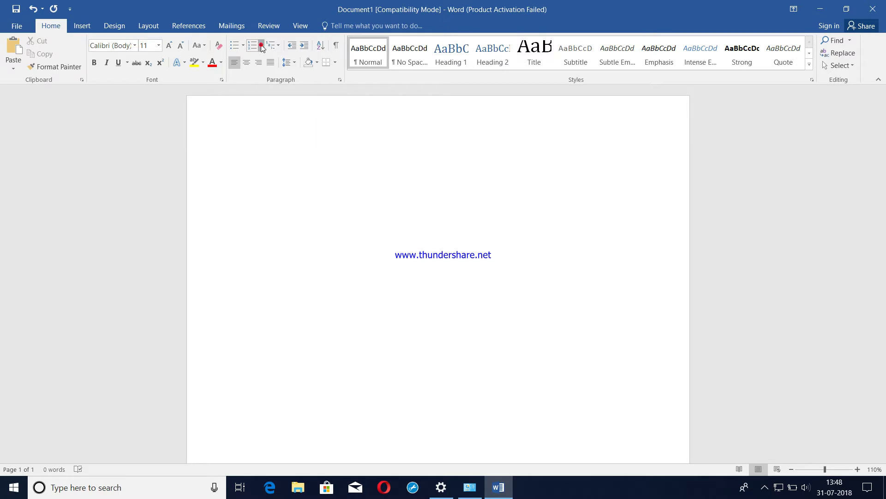
Build a 1) numbered list of RAAHUL, RAJAN, SURAJ and PANKAJ with an empty fifth item.
{"action": "left_click", "coordinate": [262, 47]}
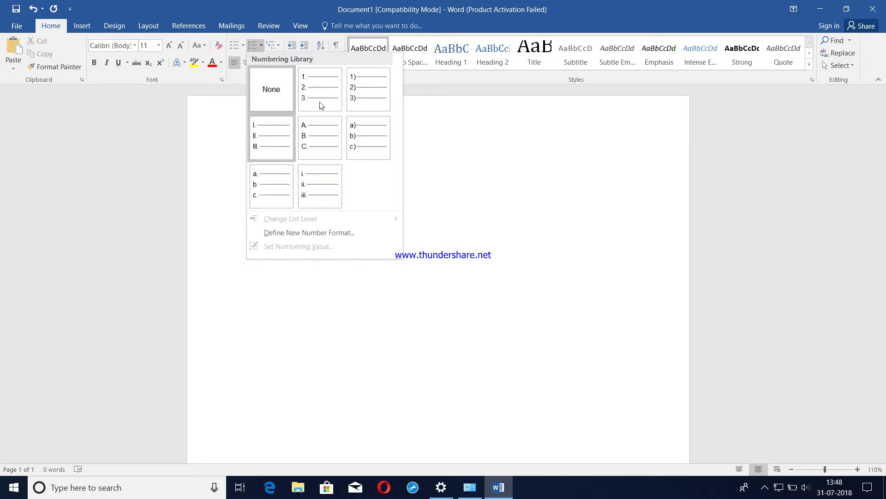
{"action": "left_click", "coordinate": [361, 91]}
{"action": "type", "text": "RAHUL"}
{"action": "key", "text": "Return"}
{"action": "type", "text": "RAJAN"}
{"action": "key", "text": "Return"}
{"action": "type", "text": "URAJ"}
{"action": "key", "text": "Return"}
{"action": "type", "text": "PANKAJ"}
{"action": "key", "text": "Return"}
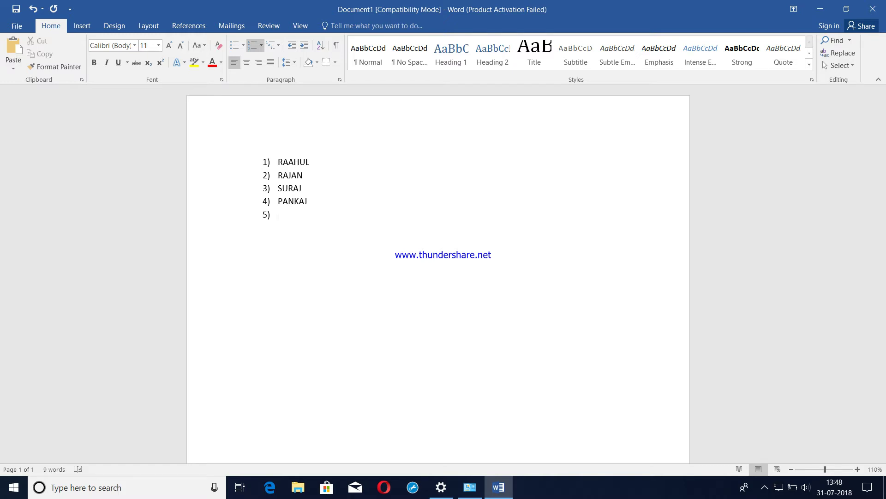
{"action": "left_click", "coordinate": [243, 46]}
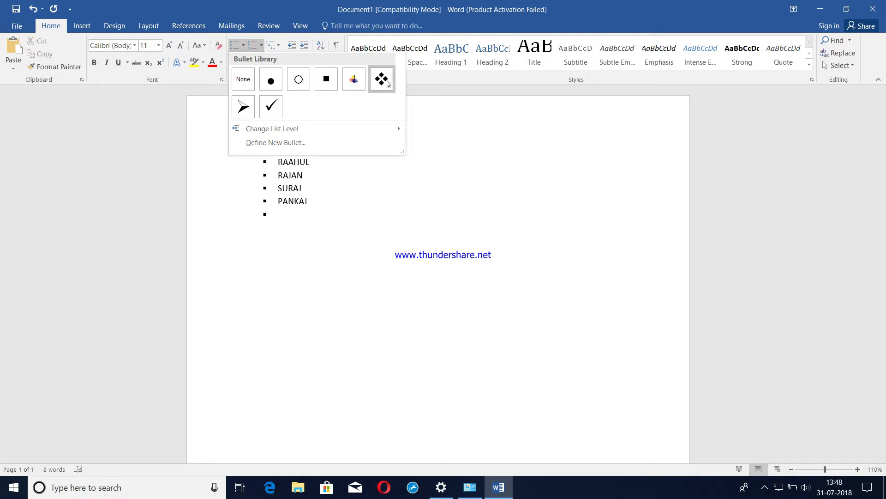
Switch the name list to arrowhead bullets, then select everything and delete it.
{"action": "left_click", "coordinate": [243, 106]}
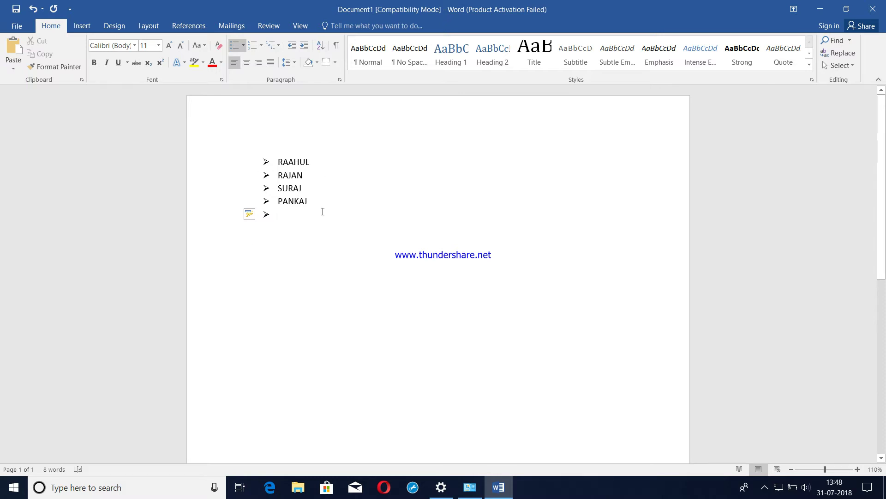
{"action": "key", "text": "ctrl+a"}
{"action": "key", "text": "Delete"}
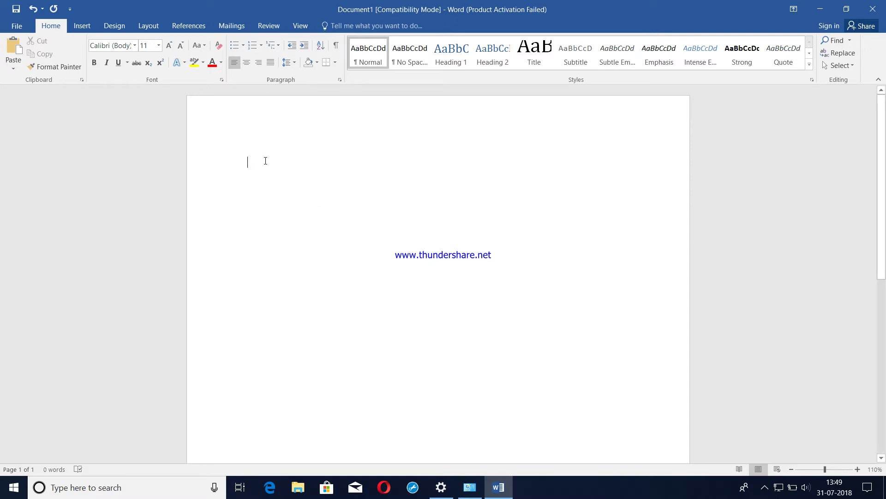
Open the Multilevel List library and choose Define New Multilevel List.
{"action": "left_click", "coordinate": [281, 46]}
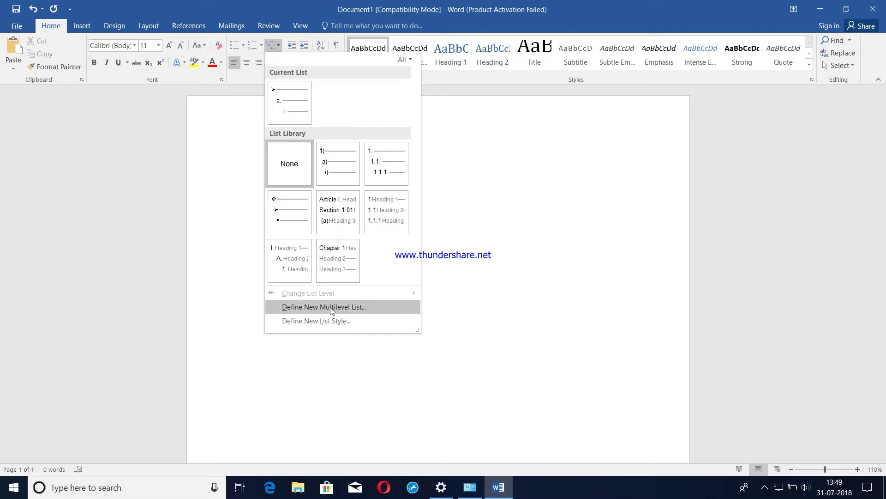
{"action": "left_click", "coordinate": [375, 307]}
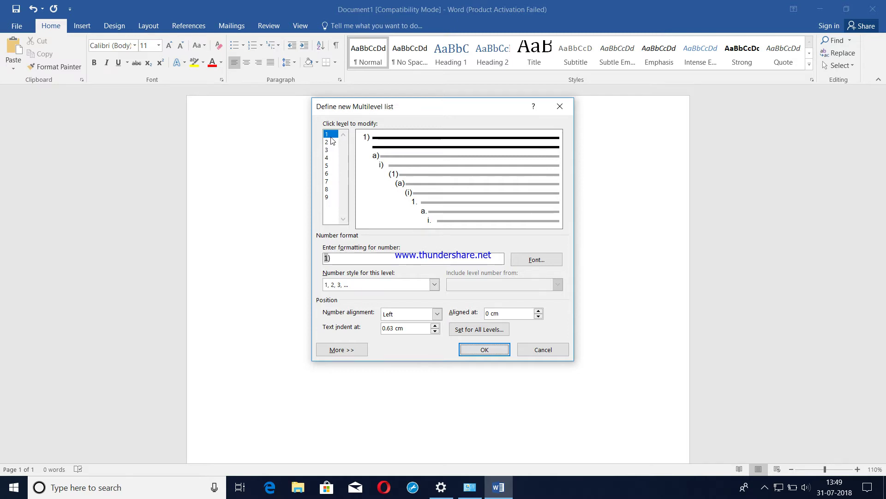
Number level 1 as A, B, C and level 2 as a, b, c.
{"action": "left_click", "coordinate": [329, 135]}
{"action": "left_click", "coordinate": [434, 285]}
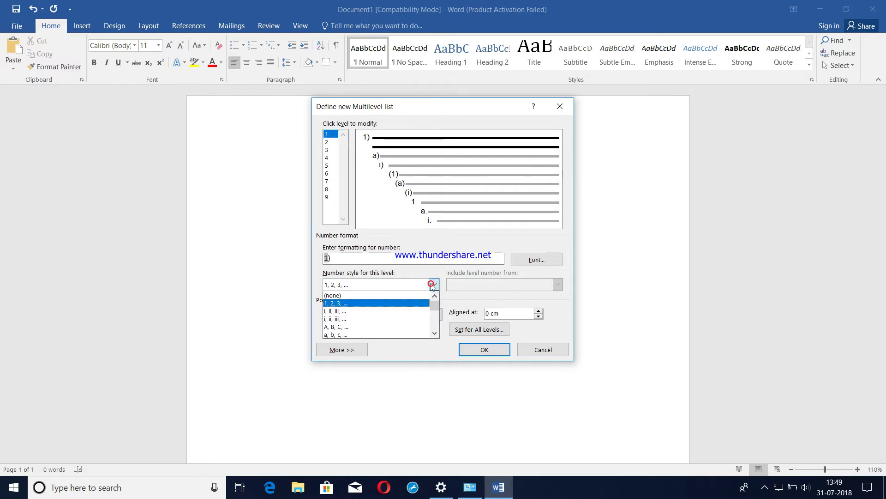
{"action": "left_click", "coordinate": [346, 326]}
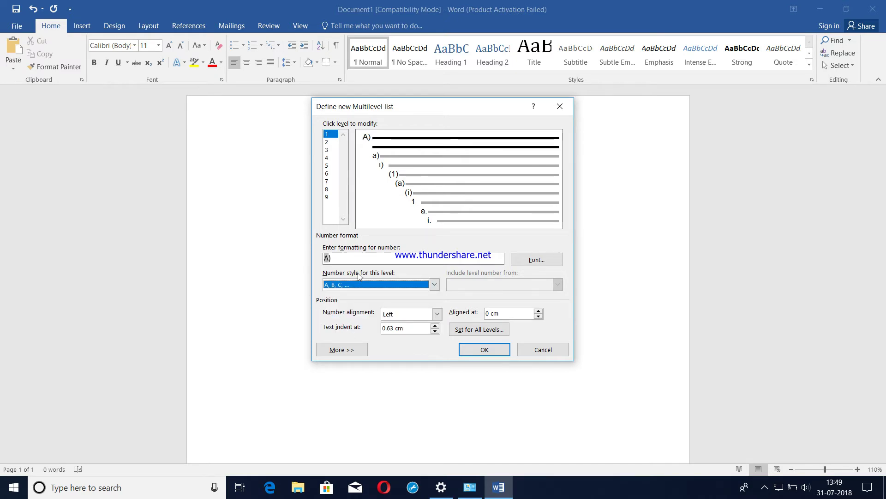
{"action": "left_click", "coordinate": [349, 260]}
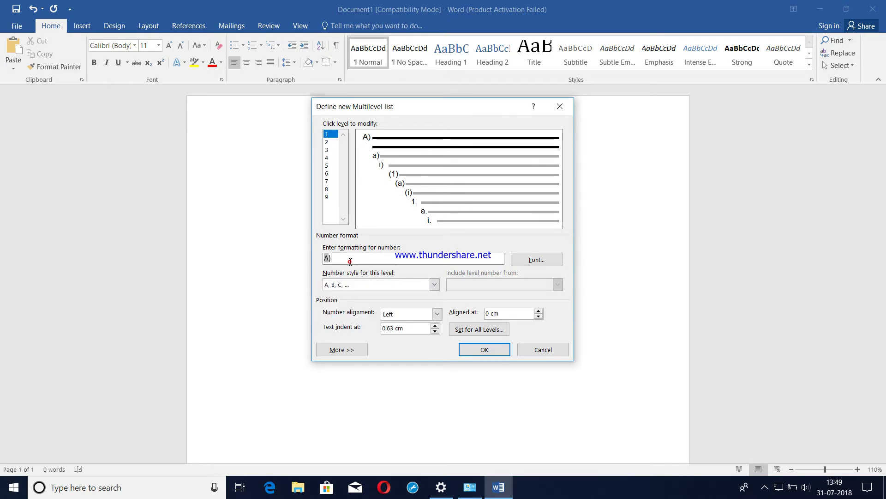
{"action": "left_click", "coordinate": [326, 141]}
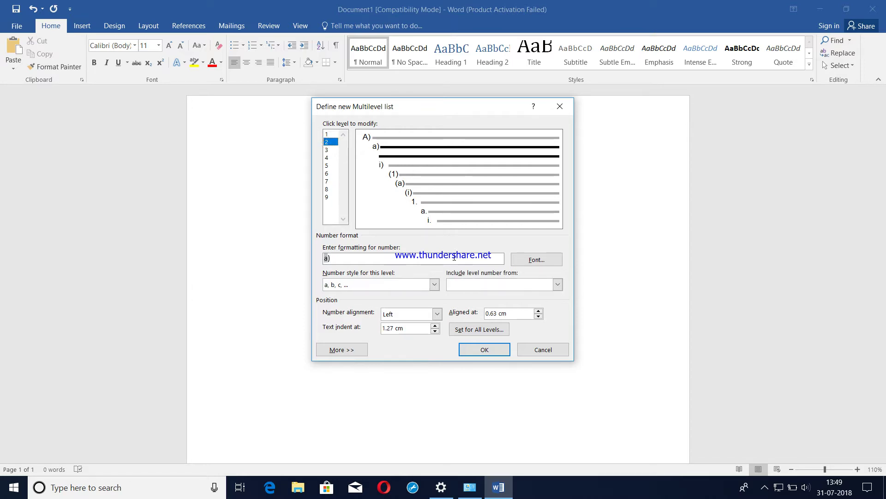
{"action": "left_click", "coordinate": [434, 285]}
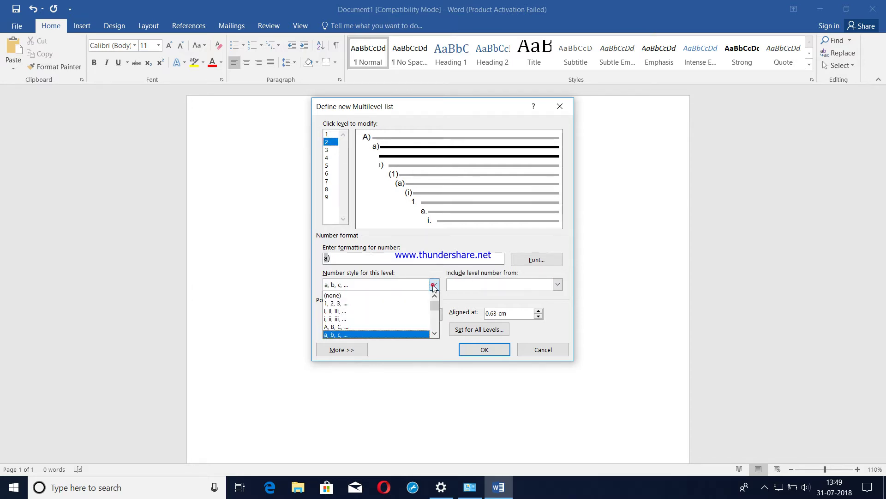
{"action": "left_click", "coordinate": [353, 333]}
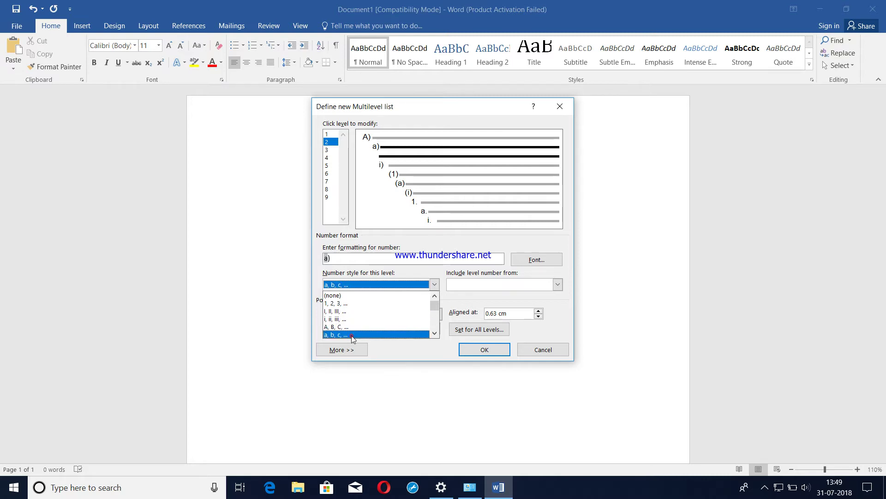
Number level 3 as One, Two, Three.
{"action": "left_click", "coordinate": [327, 150]}
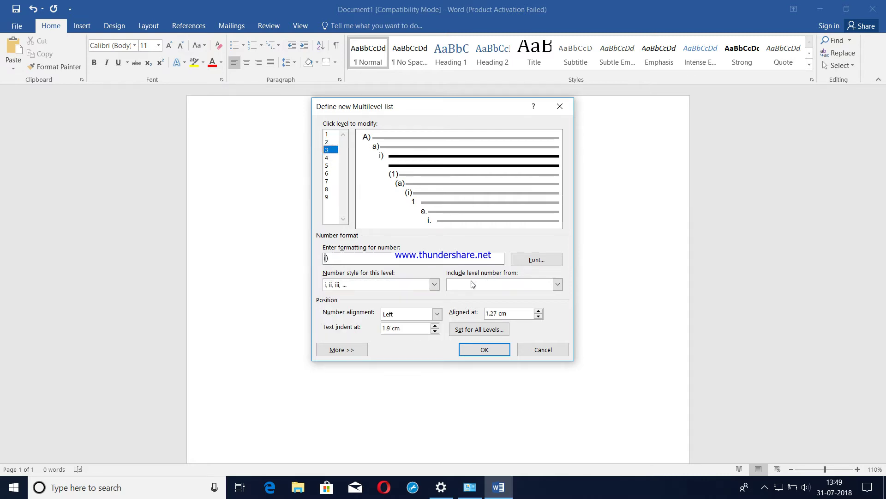
{"action": "left_click", "coordinate": [434, 284]}
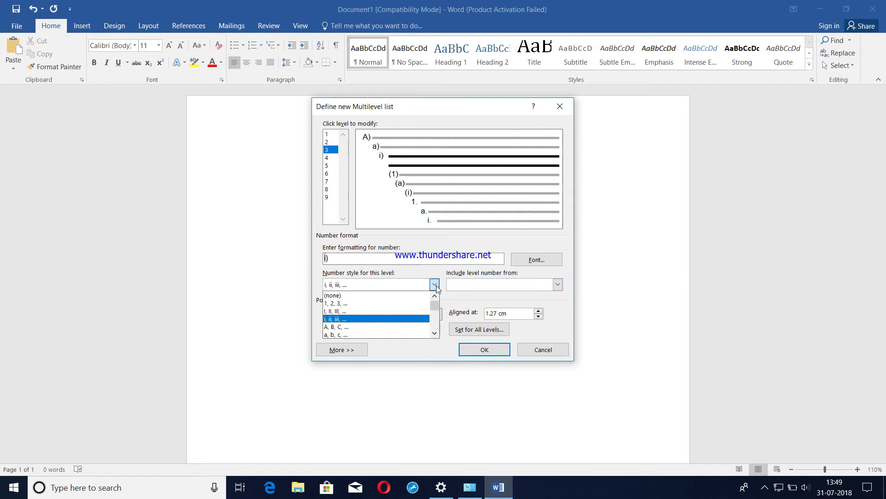
{"action": "left_click", "coordinate": [435, 333]}
{"action": "left_click", "coordinate": [434, 333]}
{"action": "left_click", "coordinate": [434, 333]}
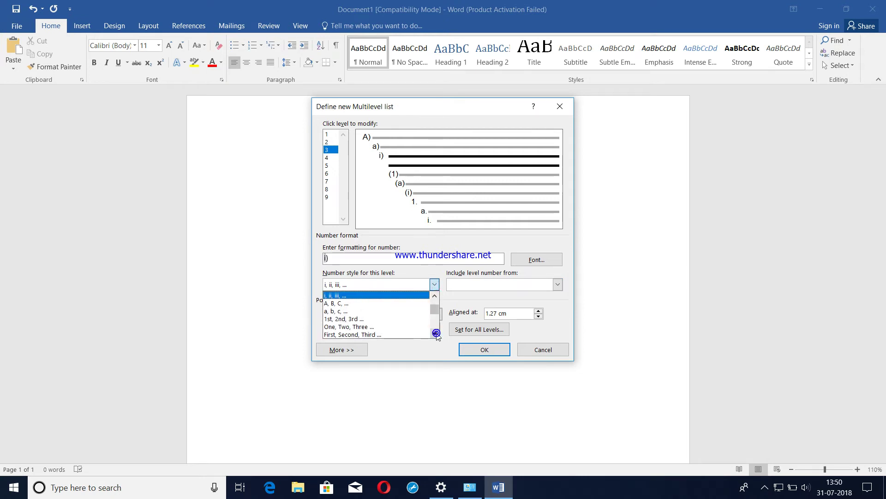
{"action": "left_click", "coordinate": [346, 328]}
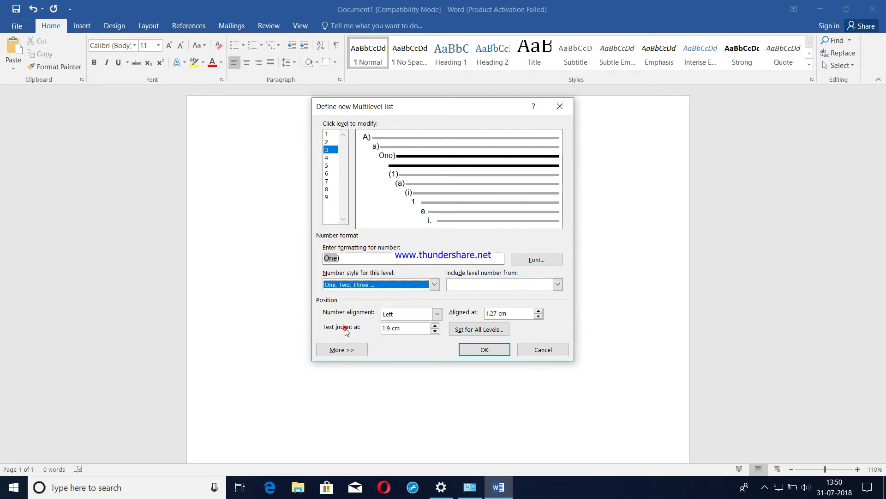
Select level 4 and scroll through its number style choices.
{"action": "left_click", "coordinate": [329, 158]}
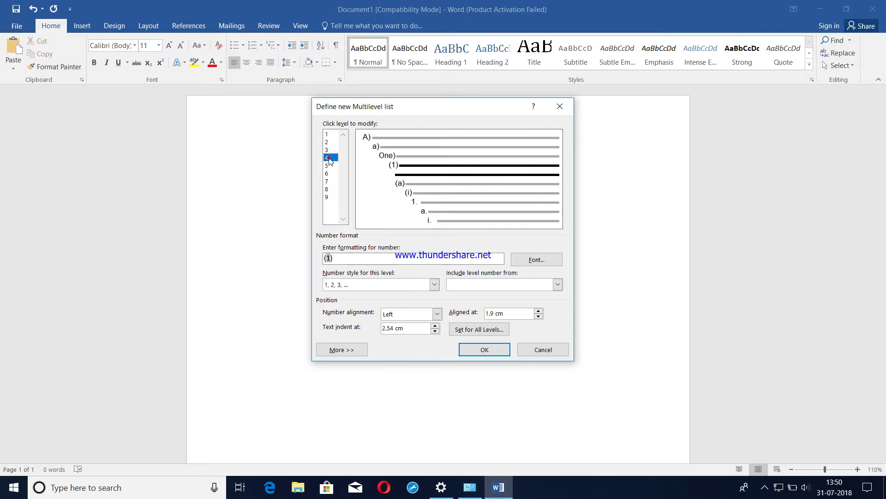
{"action": "left_click", "coordinate": [434, 284]}
{"action": "left_click", "coordinate": [434, 332]}
{"action": "left_click", "coordinate": [435, 333]}
{"action": "left_click", "coordinate": [434, 333]}
{"action": "left_click", "coordinate": [434, 333]}
{"action": "left_click", "coordinate": [434, 333]}
{"action": "left_click", "coordinate": [435, 332]}
{"action": "left_click", "coordinate": [435, 333]}
{"action": "left_click", "coordinate": [434, 332]}
{"action": "left_click", "coordinate": [434, 333]}
{"action": "left_click", "coordinate": [434, 333]}
{"action": "left_click", "coordinate": [434, 333]}
{"action": "left_click", "coordinate": [434, 333]}
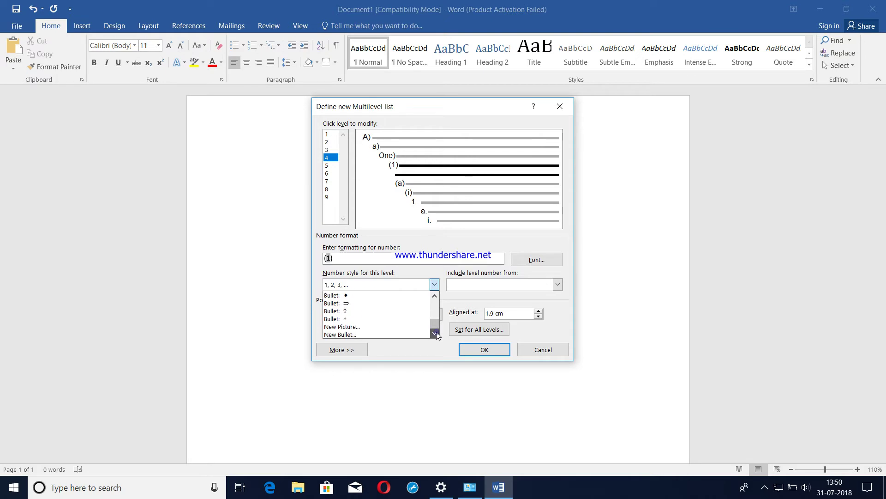
Give level 4 a Webdings telephone symbol bullet and apply the new multilevel list.
{"action": "left_click", "coordinate": [342, 339]}
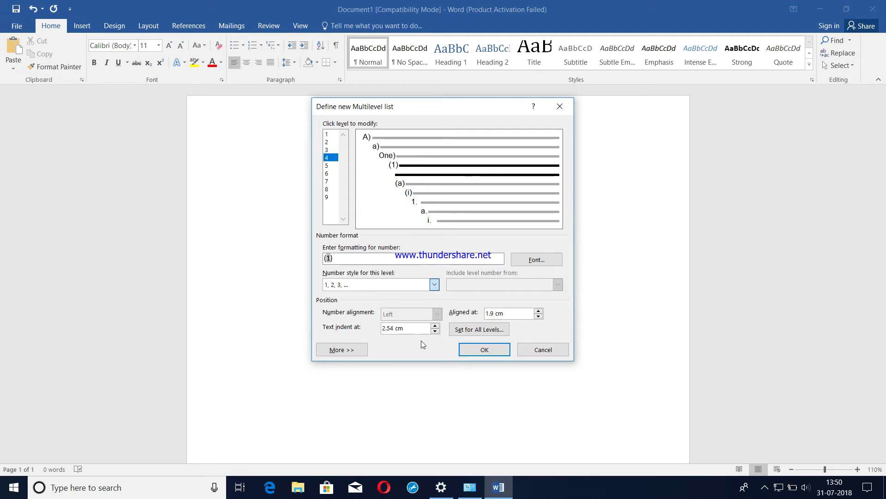
{"action": "left_click", "coordinate": [433, 284]}
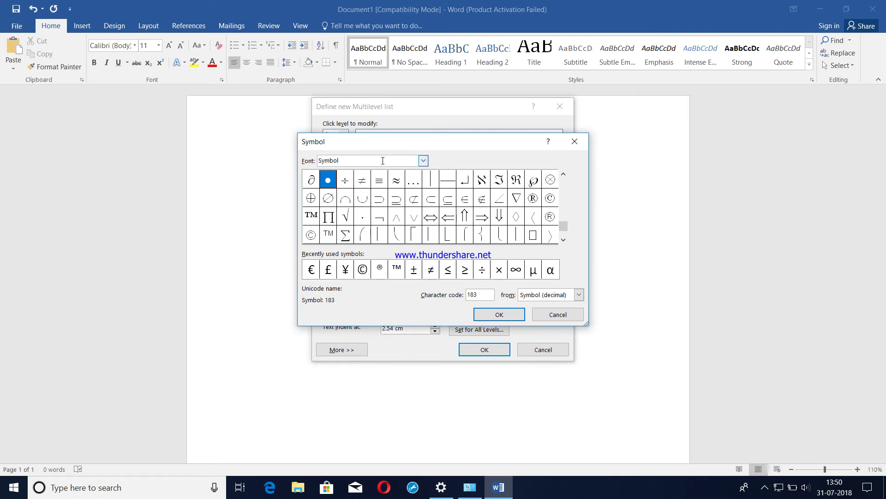
{"action": "left_click", "coordinate": [424, 163]}
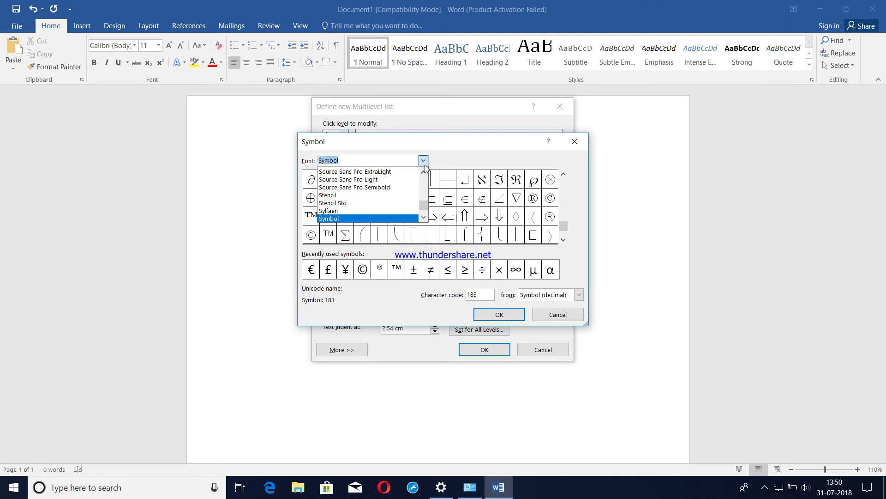
{"action": "type", "text": "W"}
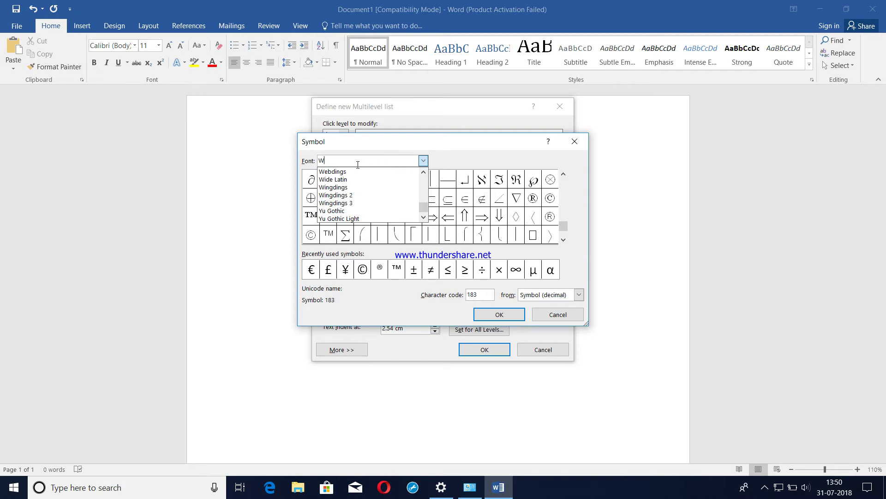
{"action": "left_click", "coordinate": [353, 173]}
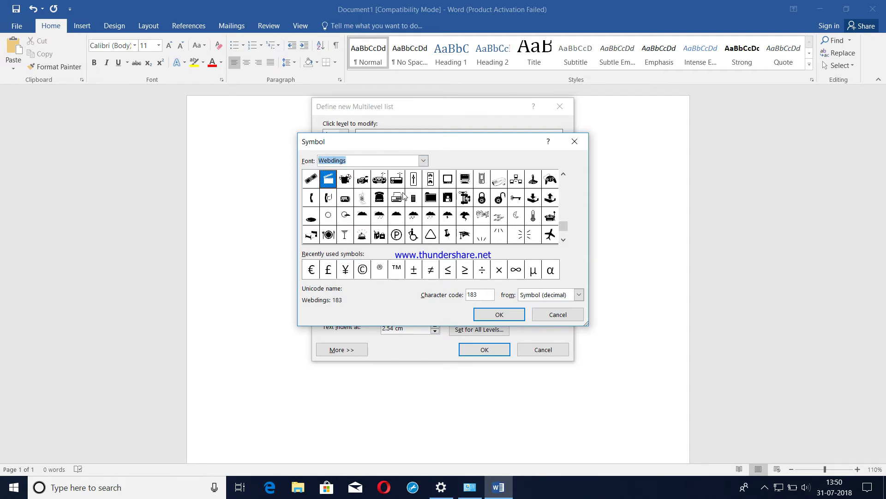
{"action": "left_click", "coordinate": [380, 197]}
{"action": "left_click", "coordinate": [503, 314]}
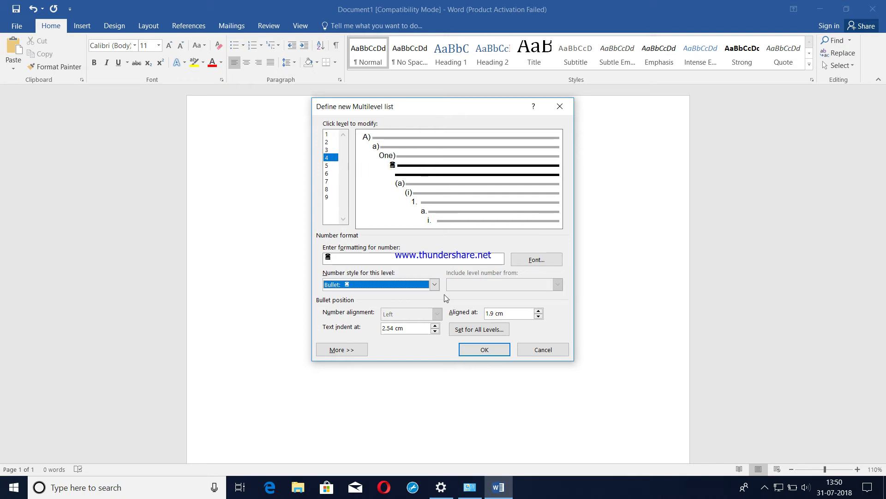
{"action": "left_click", "coordinate": [483, 350]}
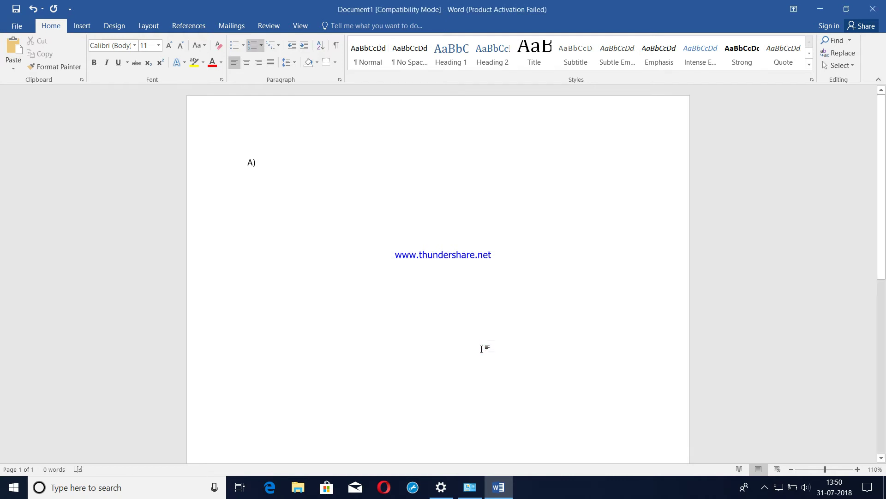
Type HARDWARE with lettered sub-items MONITER, KEYBOARD and MOUSE.
{"action": "type", "text": "HAR"}
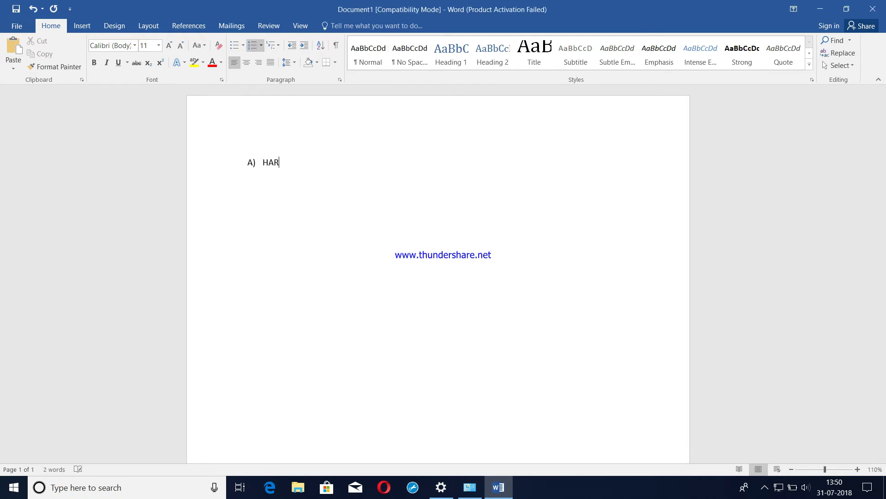
{"action": "type", "text": "DWARE"}
{"action": "key", "text": "Return"}
{"action": "key", "text": "Tab"}
{"action": "key", "text": "Tab"}
{"action": "key", "text": "Tab"}
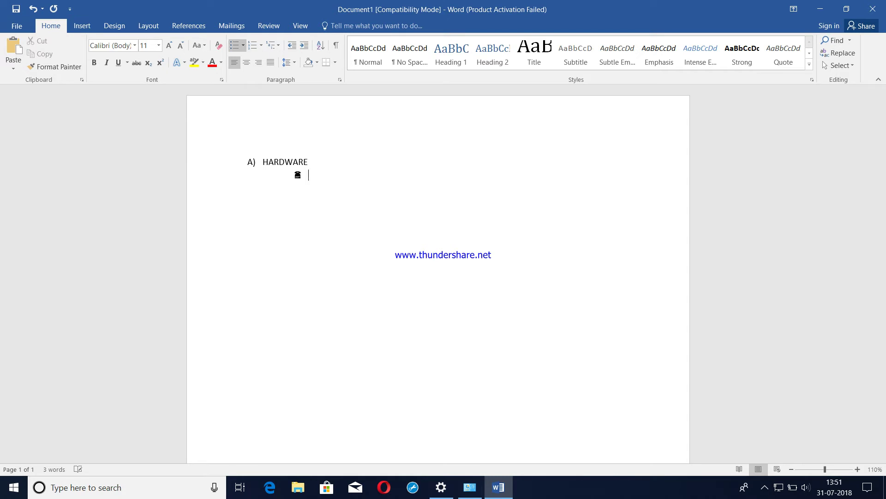
{"action": "key", "text": "shift+Tab"}
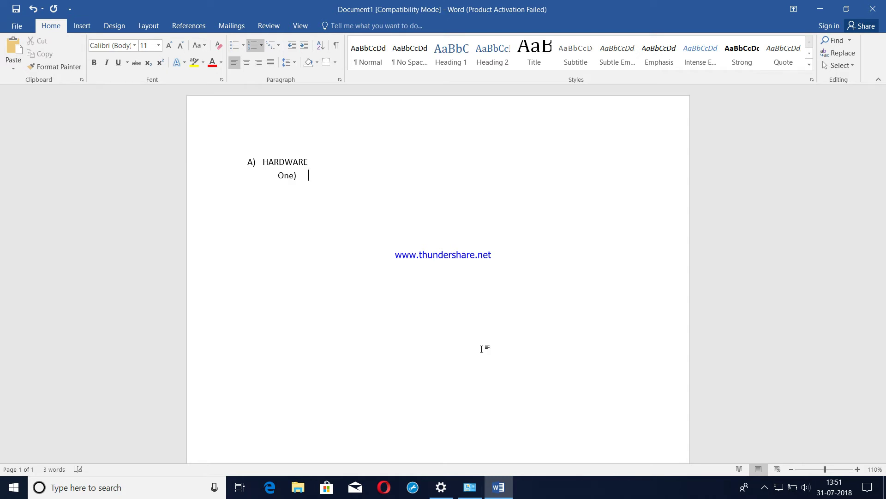
{"action": "key", "text": "shift+Tab"}
{"action": "key", "text": "shift+Tab"}
{"action": "key", "text": "Tab"}
{"action": "type", "text": "MONITER"}
{"action": "key", "text": "Return"}
{"action": "type", "text": "KEYBOARD"}
{"action": "key", "text": "Return"}
{"action": "type", "text": "MOUSE"}
Add numbered sub-items 1212121, 12121 and 1212 under MOUSE.
{"action": "key", "text": "Return"}
{"action": "key", "text": "Tab"}
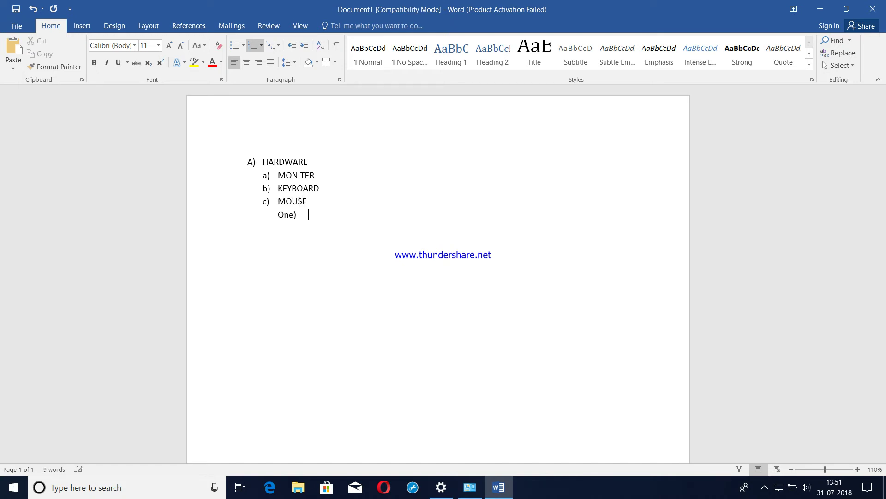
{"action": "type", "text": "1212121"}
{"action": "key", "text": "Return"}
{"action": "type", "text": "12121"}
{"action": "key", "text": "Return"}
{"action": "type", "text": "1212"}
{"action": "key", "text": "Return"}
Add two phone-bulleted lines with phone numbers beneath the numbered items.
{"action": "key", "text": "ctrl+shift+l"}
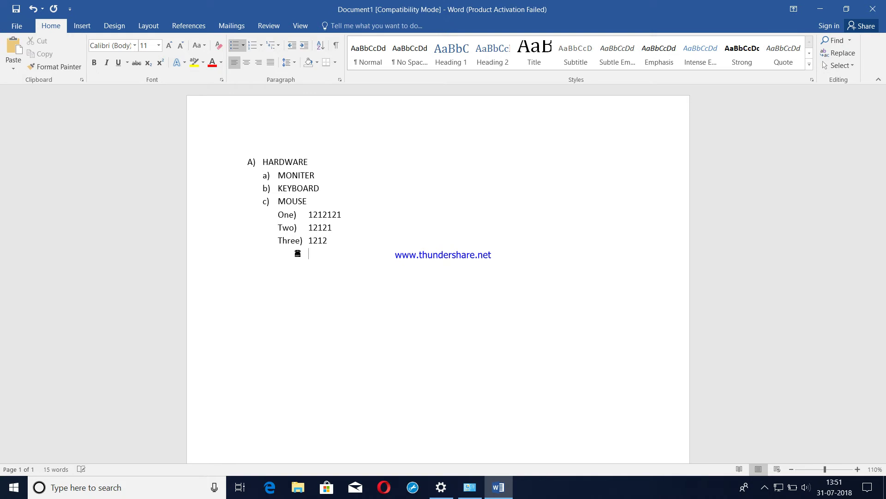
{"action": "key", "text": "Return"}
{"action": "key", "text": "Return"}
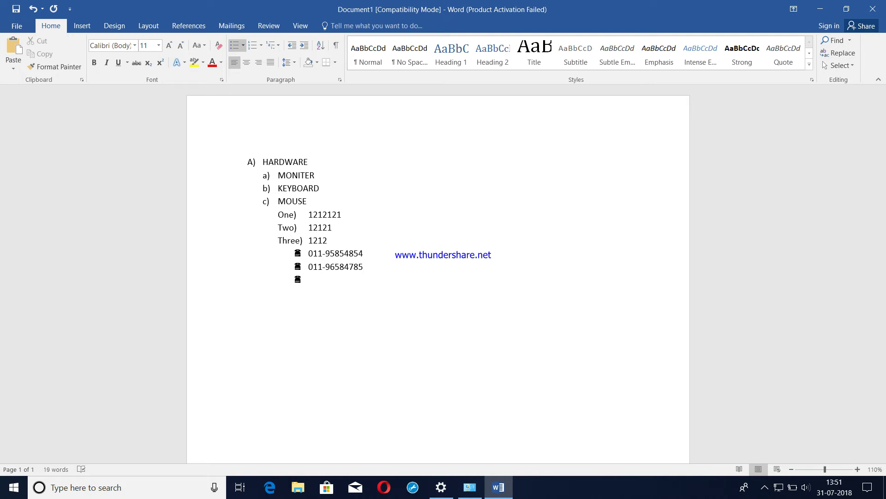
Add SOFTWARE with sub-items SYSTEM SOFTWARE and APPLICATION SOFTWARE, fixing the typo.
{"action": "key", "text": "shift+Tab"}
{"action": "key", "text": "shift+Tab"}
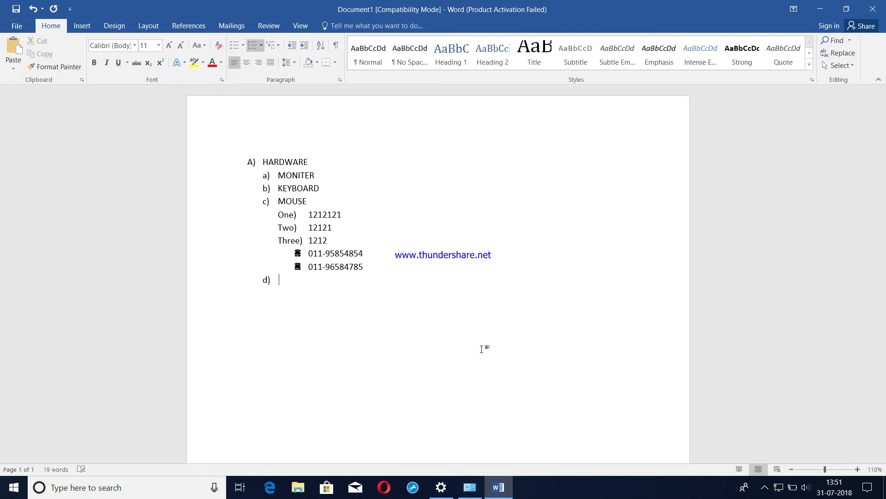
{"action": "key", "text": "shift+Tab"}
{"action": "type", "text": "SOFT"}
{"action": "type", "text": "WARE"}
{"action": "key", "text": "Return"}
{"action": "key", "text": "Tab"}
{"action": "type", "text": "SYSTEM SOFTWARE"}
{"action": "key", "text": "Return"}
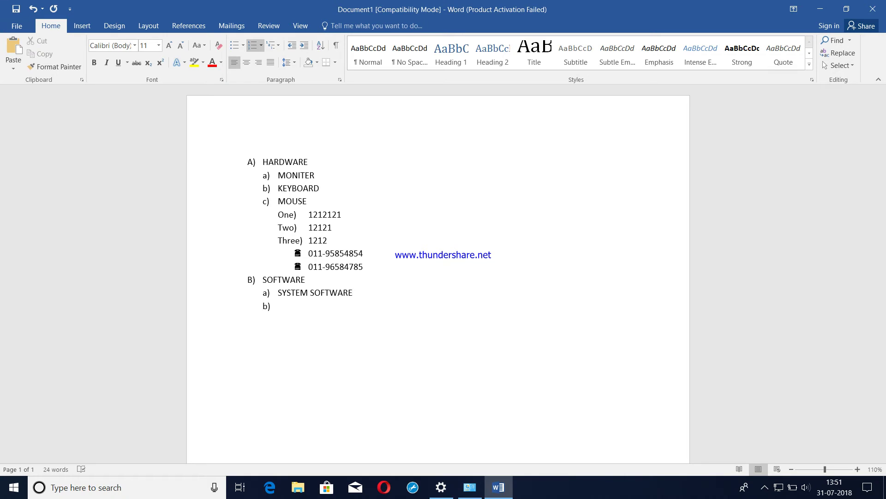
{"action": "type", "text": "APPLICATION SAOFTWARE"}
{"action": "key", "text": "BackSpace"}
{"action": "key", "text": "BackSpace"}
{"action": "key", "text": "BackSpace"}
{"action": "key", "text": "BackSpace"}
{"action": "key", "text": "BackSpace"}
{"action": "key", "text": "BackSpace"}
{"action": "key", "text": "BackSpace"}
{"action": "type", "text": "OFTWARE"}
Add two phone-bulleted phone numbers under APPLICATION SOFTWARE, then start a new blank document.
{"action": "key", "text": "Return"}
{"action": "key", "text": "Tab"}
{"action": "key", "text": "ctrl+shift+l"}
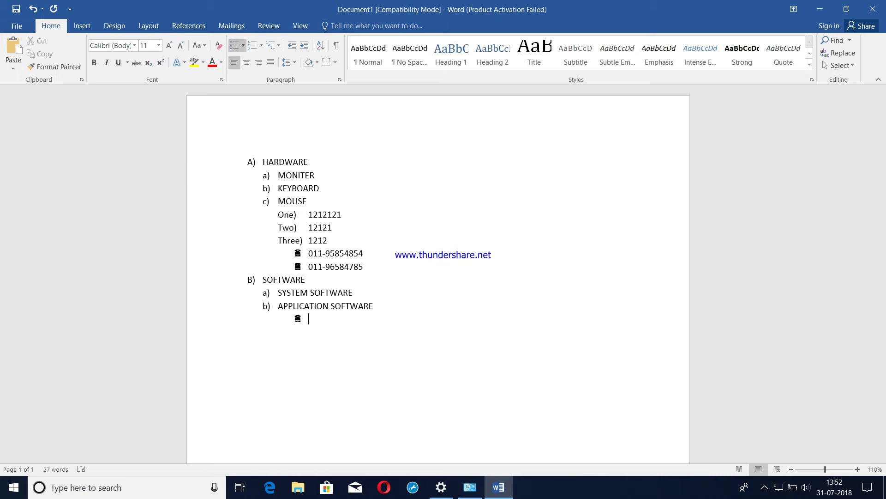
{"action": "key", "text": "Return"}
{"action": "key", "text": "Return"}
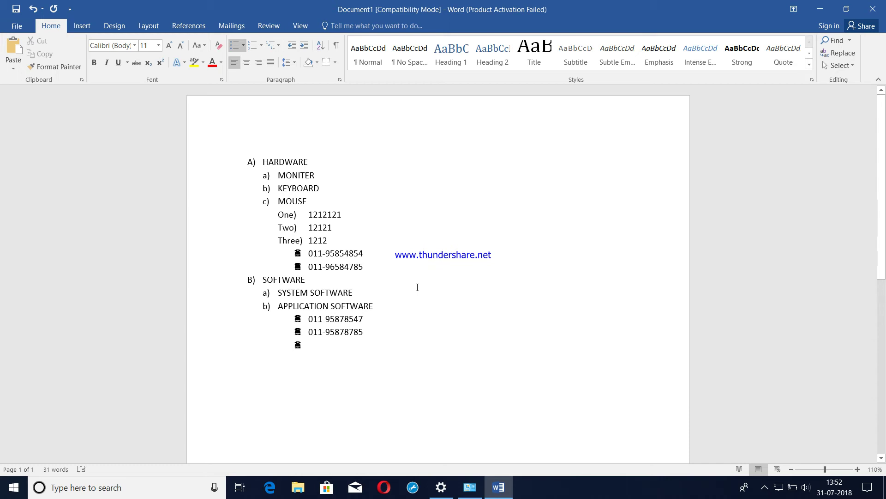
{"action": "key", "text": "ctrl+n"}
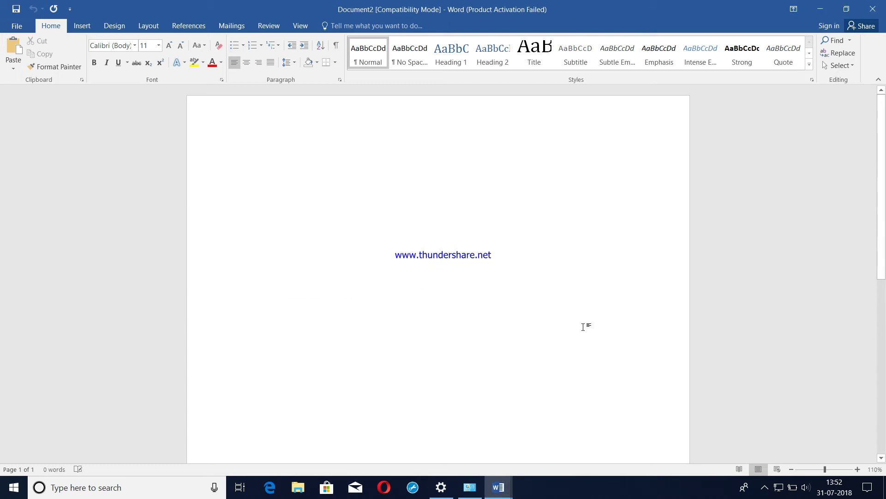
Generate sample paragraphs with =RAND(9) and scroll back to the top of the document.
{"action": "left_click", "coordinate": [765, 491]}
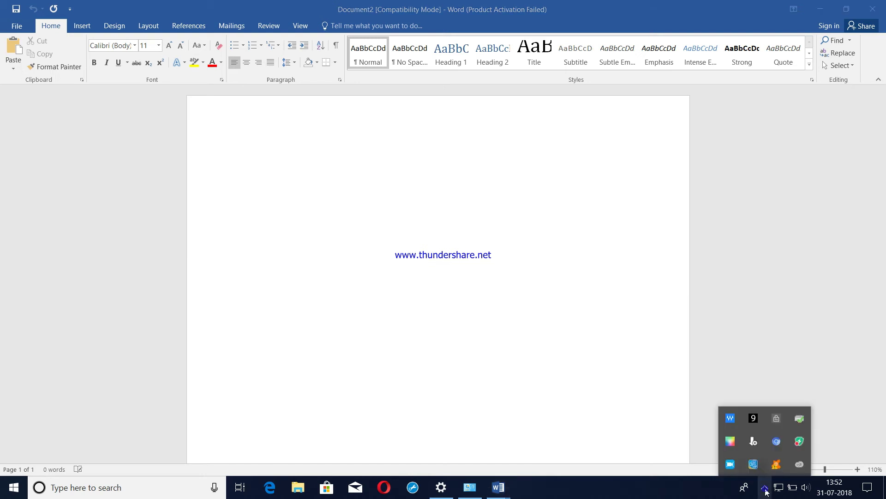
{"action": "left_click", "coordinate": [568, 361]}
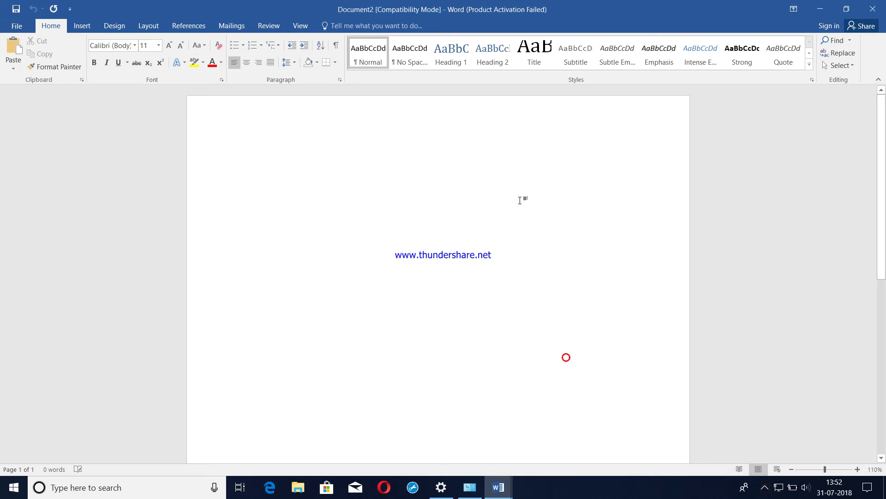
{"action": "type", "text": "=RAND(9)"}
{"action": "key", "text": "Return"}
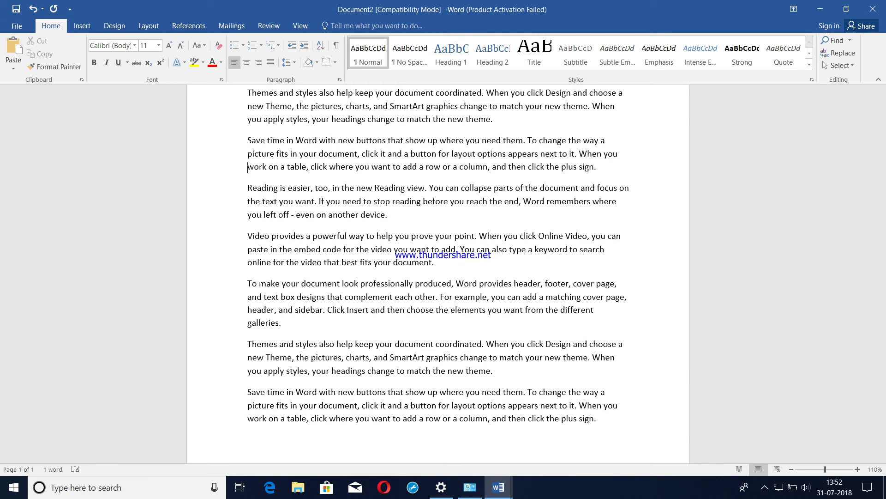
{"action": "scroll", "coordinate": [438, 272], "scroll_direction": "up", "scroll_amount": 3}
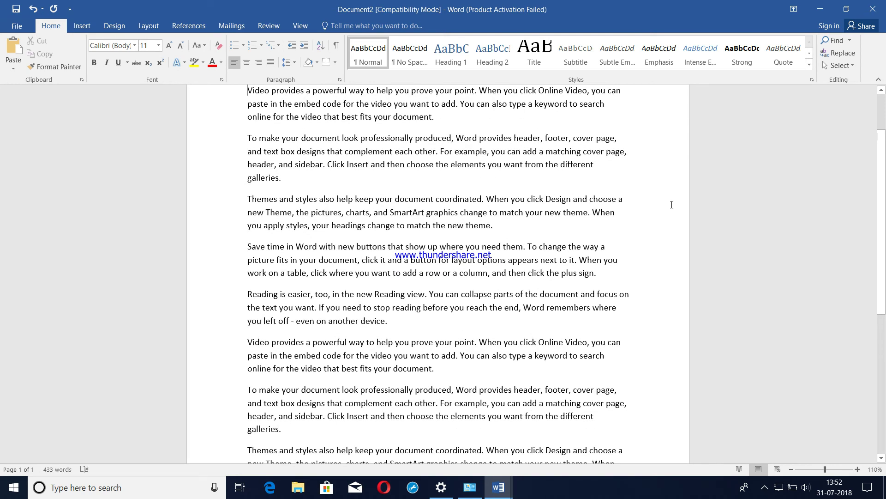
{"action": "left_click", "coordinate": [881, 90]}
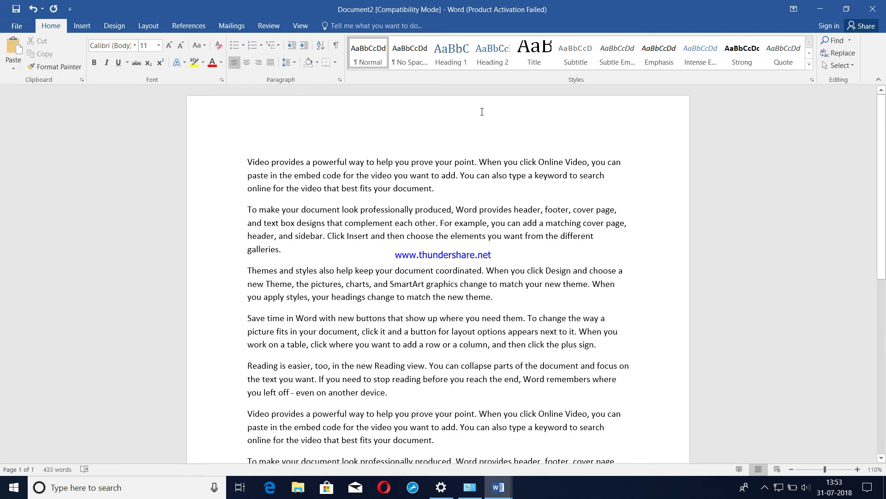
{"action": "key", "text": "ctrl+f"}
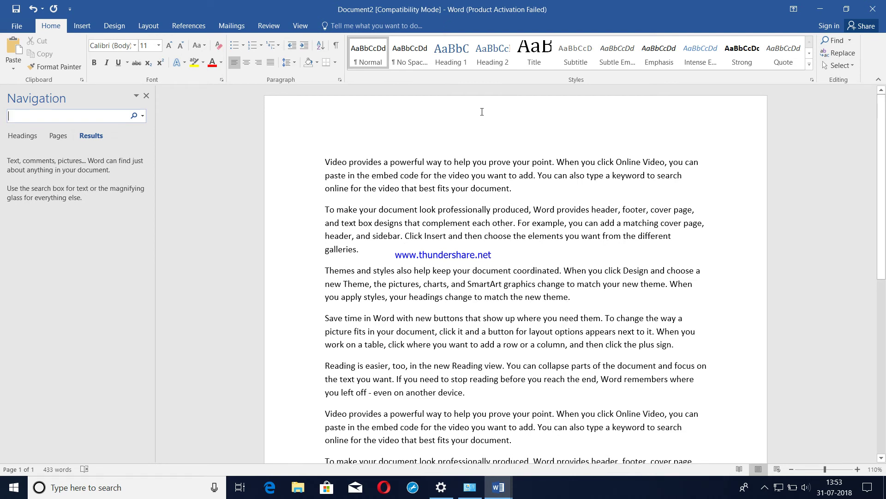
Search the document for THE in the Navigation pane, correcting the search term.
{"action": "type", "text": "THE"}
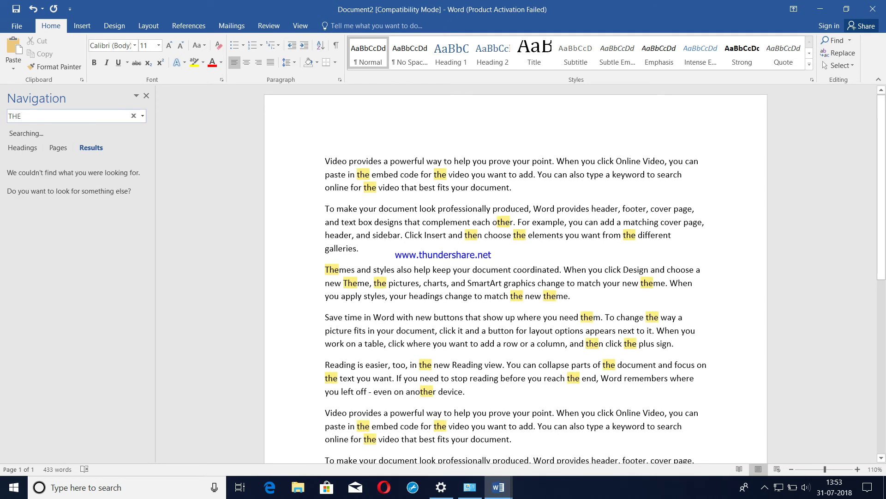
{"action": "key", "text": "BackSpace"}
{"action": "key", "text": "BackSpace"}
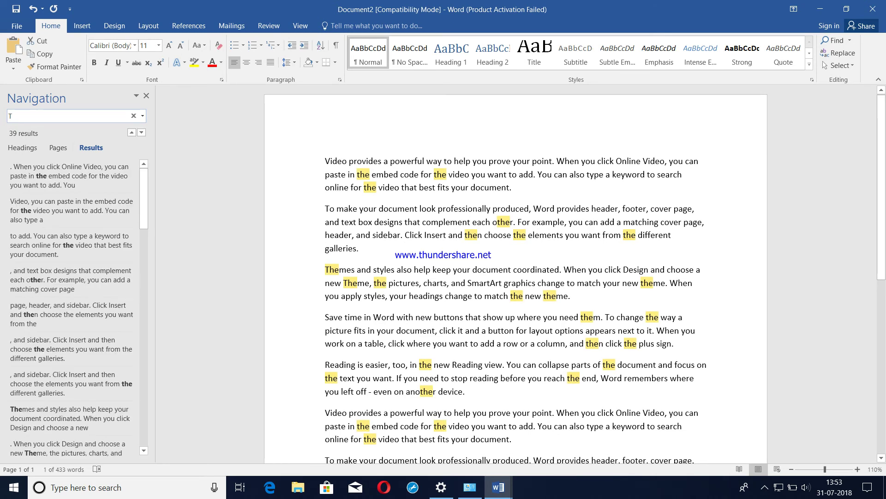
{"action": "type", "text": "OF"}
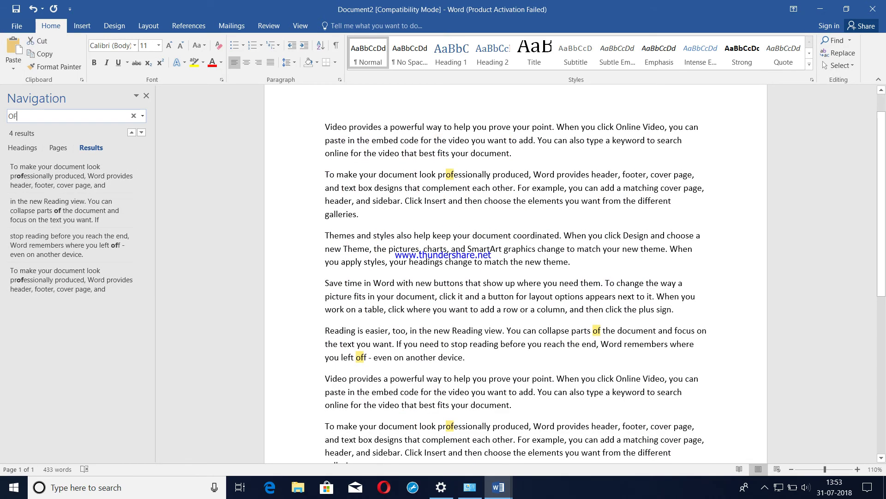
{"action": "key", "text": "BackSpace"}
{"action": "key", "text": "BackSpace"}
{"action": "type", "text": "THE"}
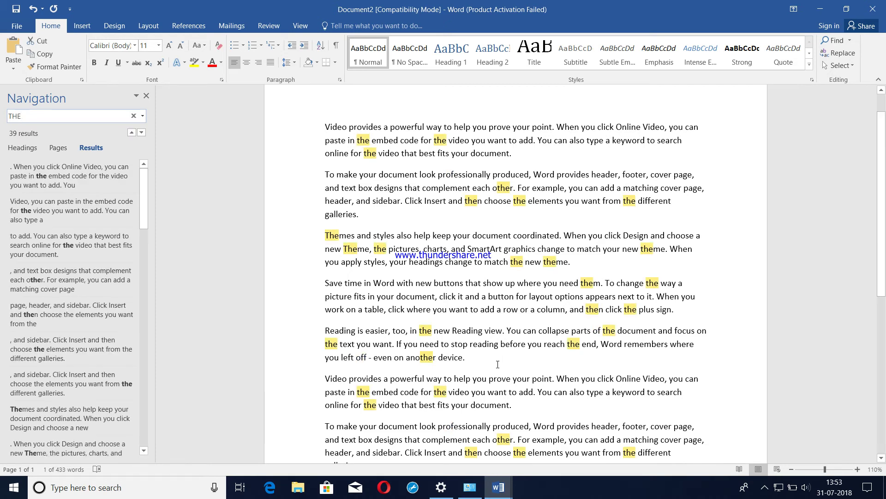
{"action": "left_click", "coordinate": [837, 53]}
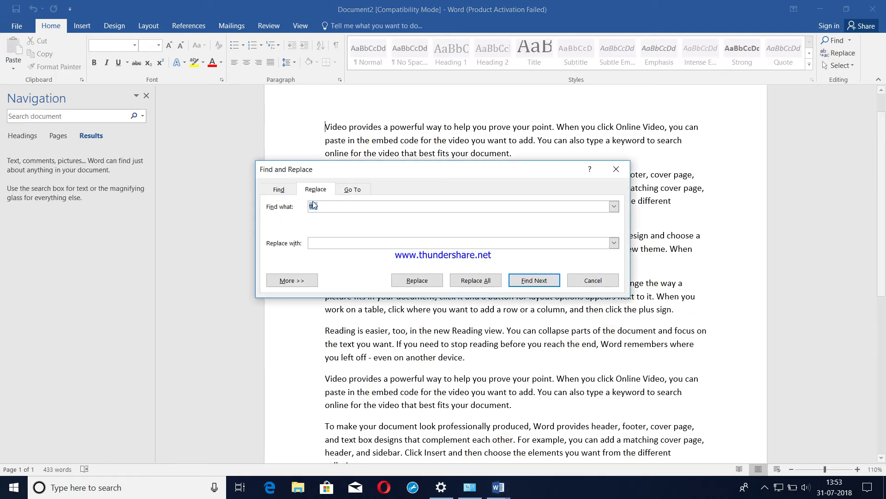
Replace all whole-word occurrences of 'the' with OXFORD.
{"action": "left_click", "coordinate": [279, 189]}
{"action": "left_click", "coordinate": [309, 190]}
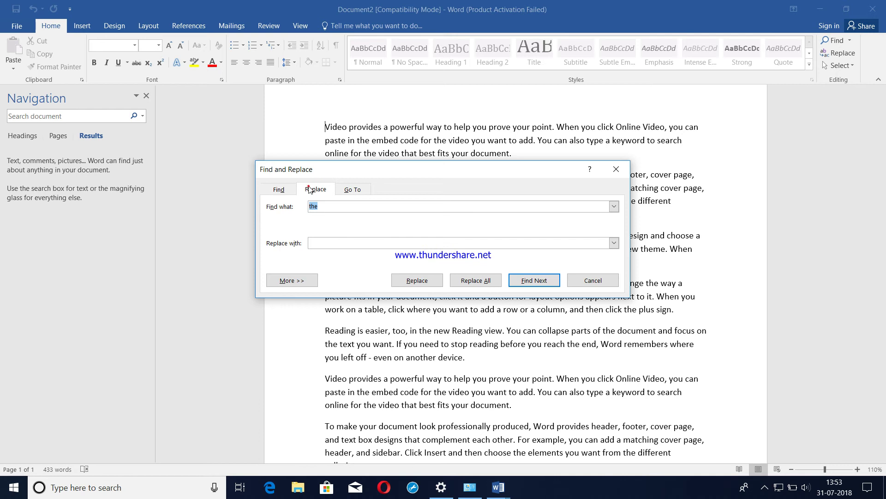
{"action": "left_click", "coordinate": [316, 243]}
{"action": "type", "text": "OXFORD"}
{"action": "left_click", "coordinate": [292, 280]}
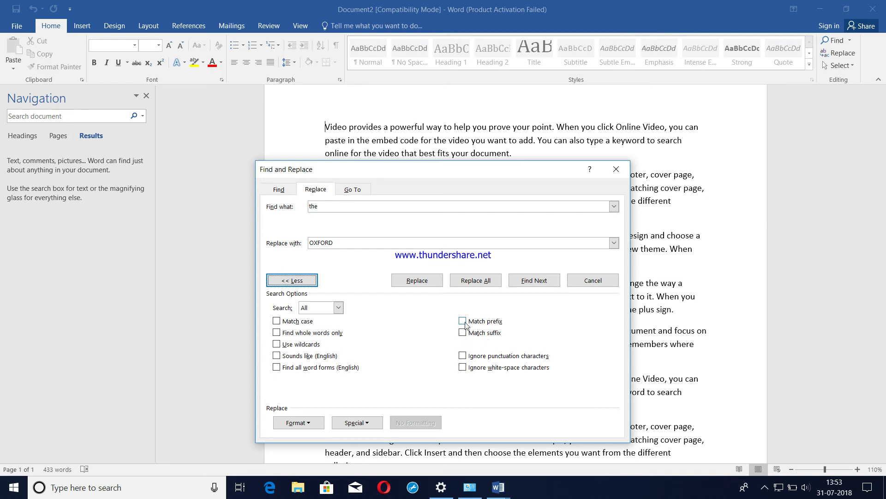
{"action": "left_click", "coordinate": [339, 308]}
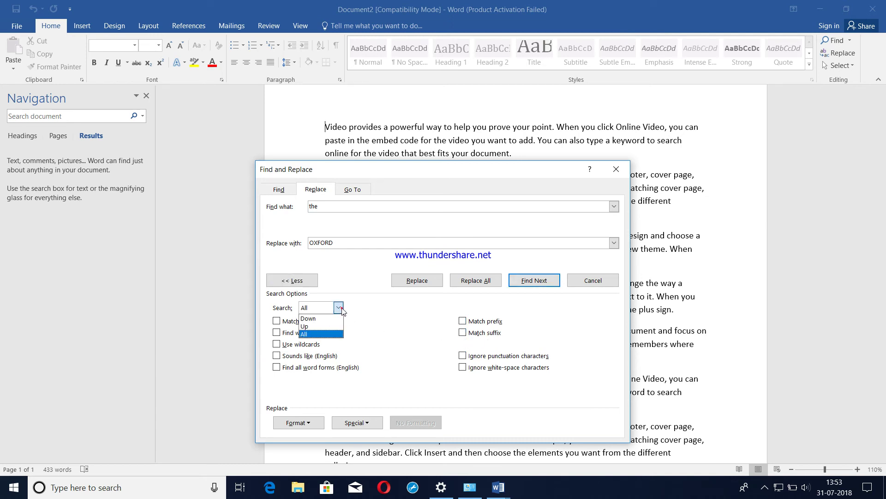
{"action": "left_click", "coordinate": [339, 307]}
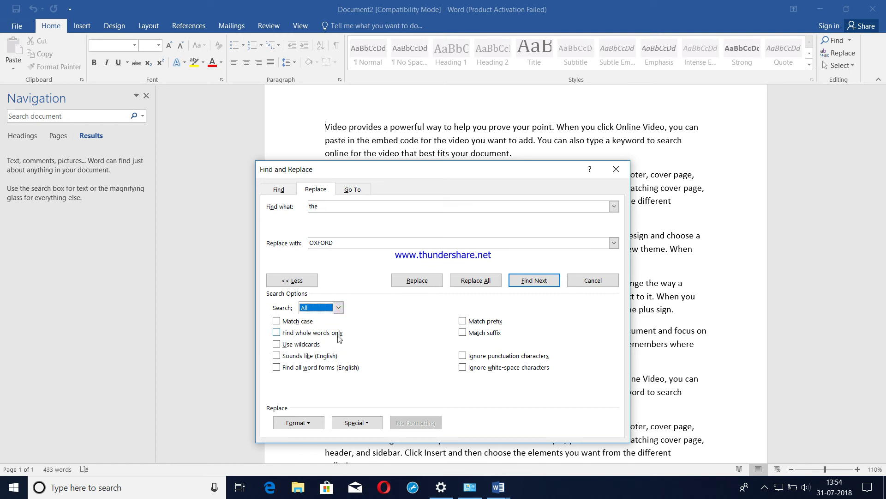
{"action": "left_click", "coordinate": [277, 333]}
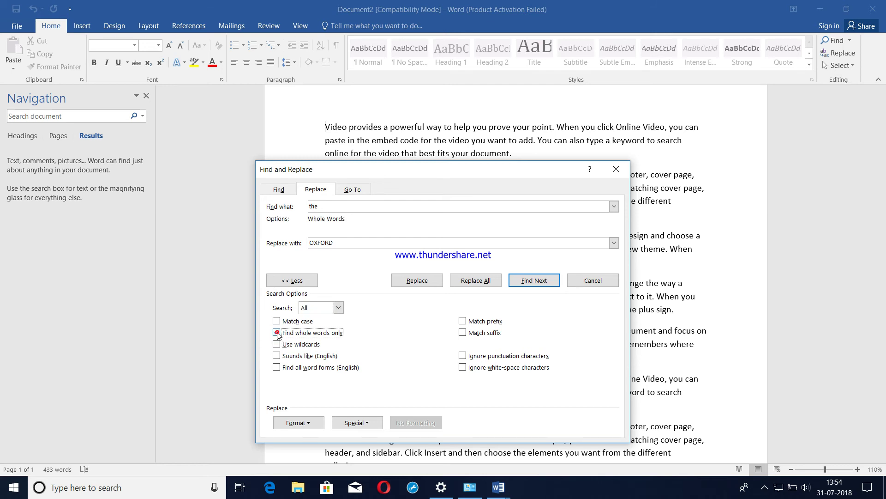
{"action": "left_click", "coordinate": [475, 280]}
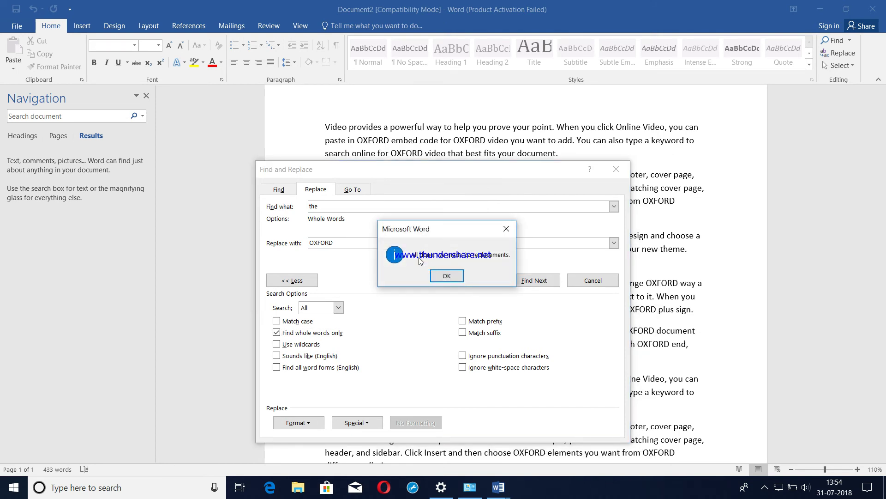
Dismiss the replacement count, close Find and Replace, and search for OXFORD.
{"action": "left_click", "coordinate": [448, 276]}
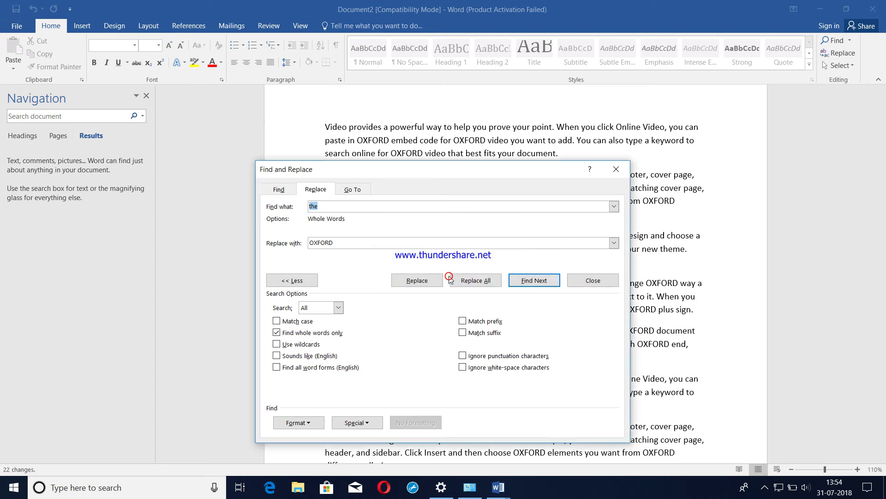
{"action": "left_click", "coordinate": [616, 169]}
{"action": "left_click", "coordinate": [76, 116]}
{"action": "type", "text": "OXFORD"}
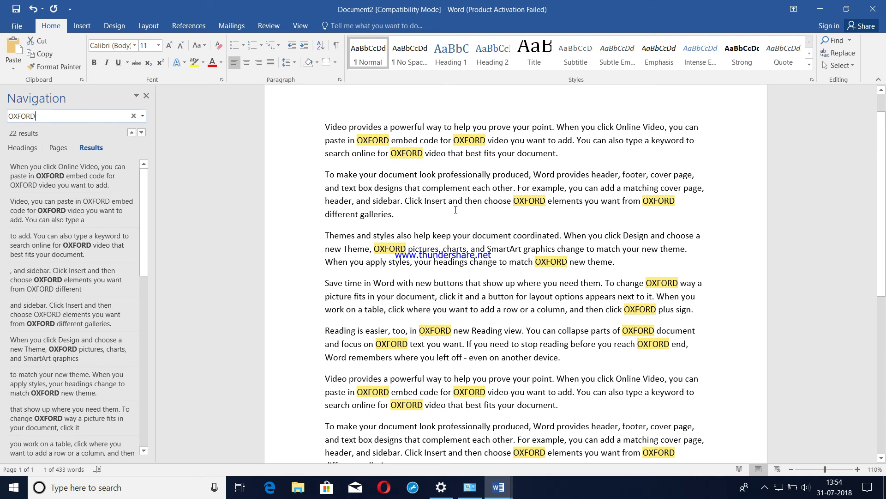
Close the Navigation search pane and select all the document text.
{"action": "left_click", "coordinate": [146, 96]}
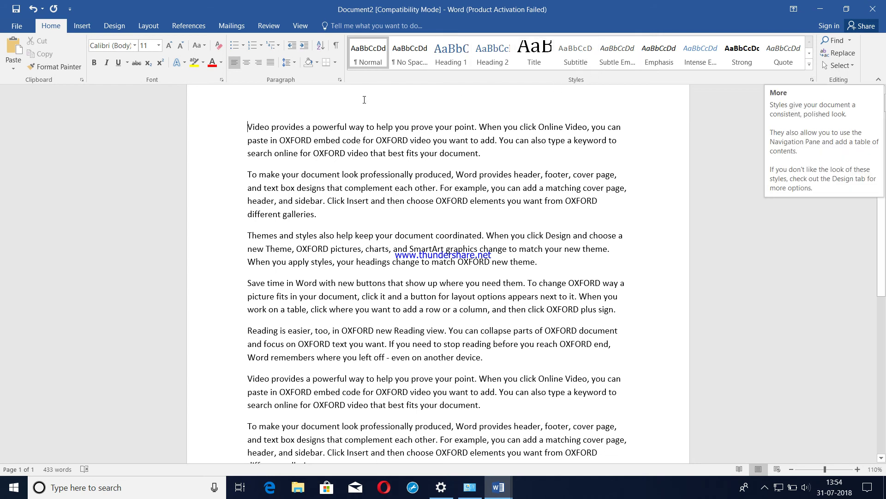
{"action": "key", "text": "ctrl+a"}
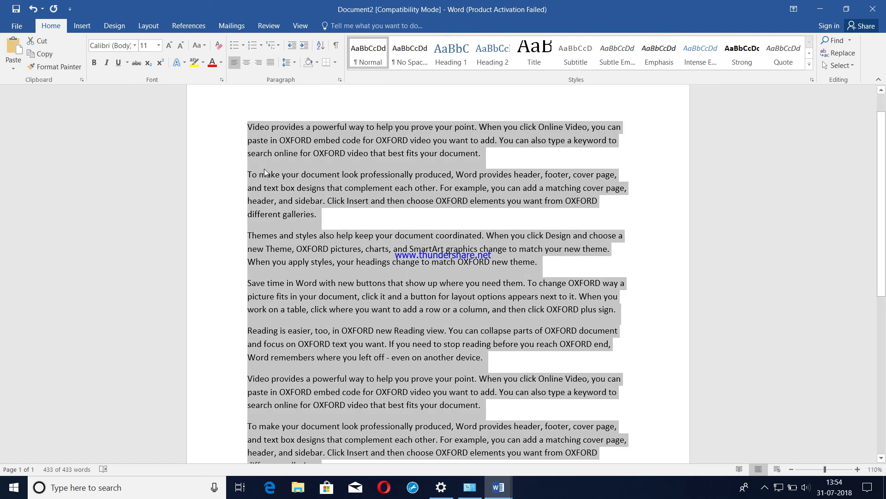
Make all the selected text bold and italic, and justify every paragraph.
{"action": "left_click", "coordinate": [94, 65]}
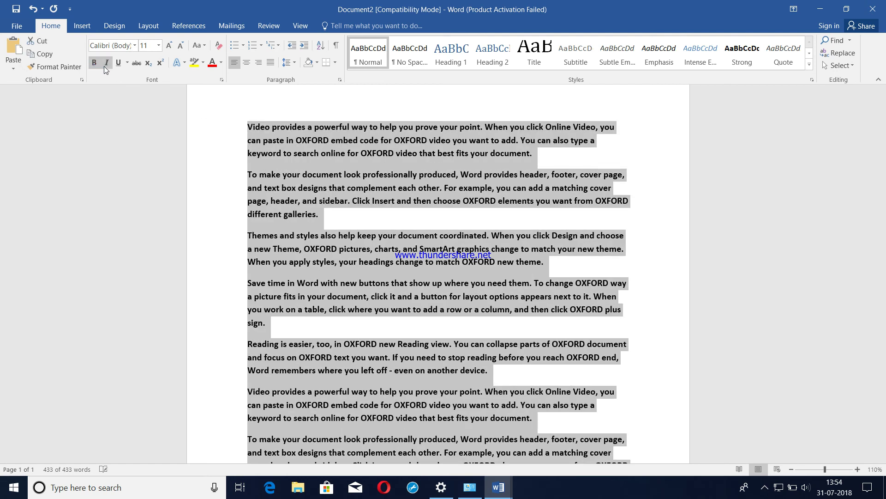
{"action": "left_click", "coordinate": [107, 62]}
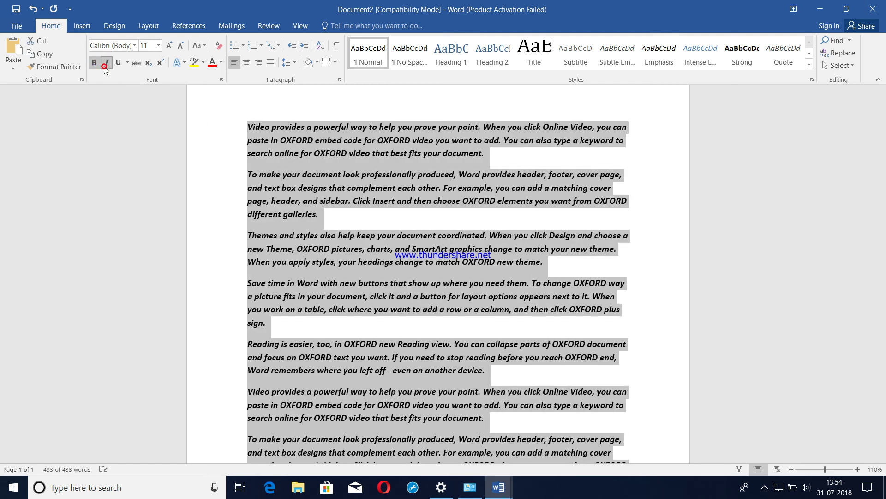
{"action": "left_click", "coordinate": [271, 64]}
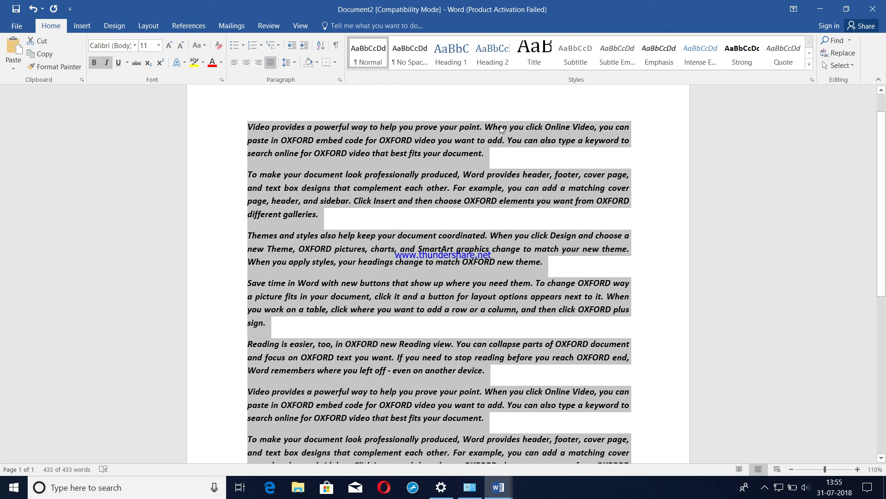
Apply the Intense Emphasis style to all the text, leaving paragraph shading unchanged.
{"action": "left_click", "coordinate": [809, 65]}
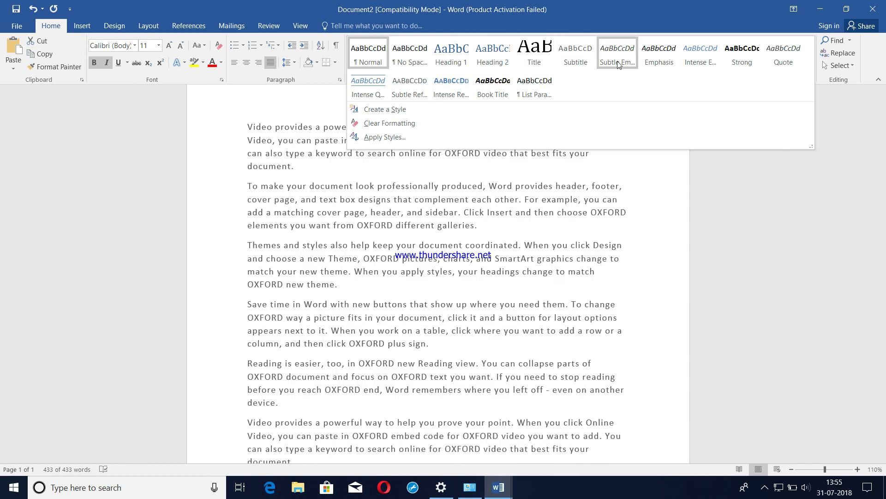
{"action": "left_click", "coordinate": [688, 56]}
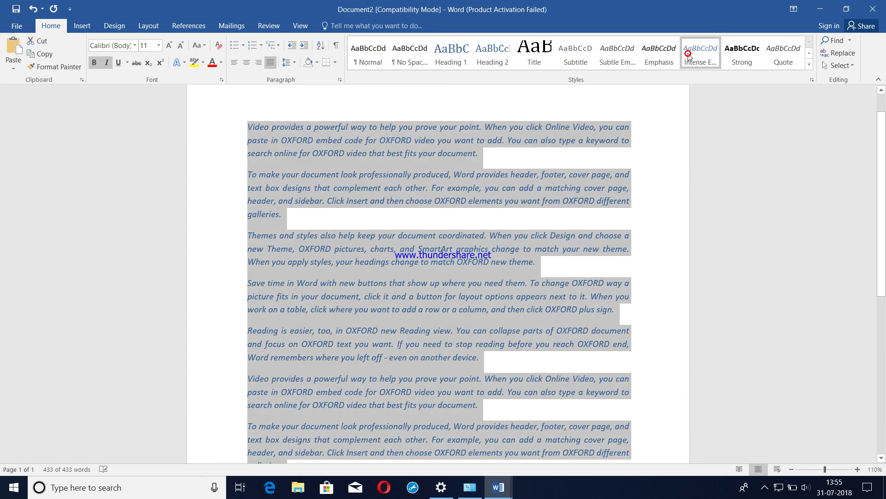
{"action": "left_click", "coordinate": [316, 63]}
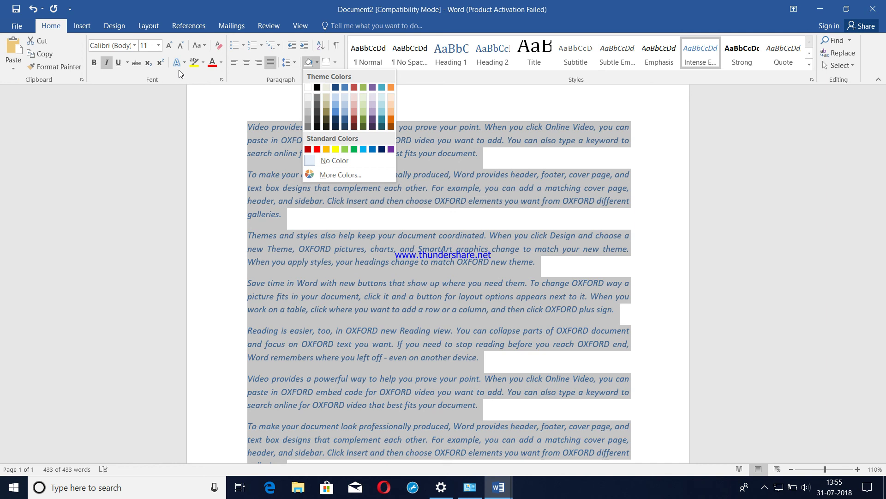
{"action": "key", "text": "Escape"}
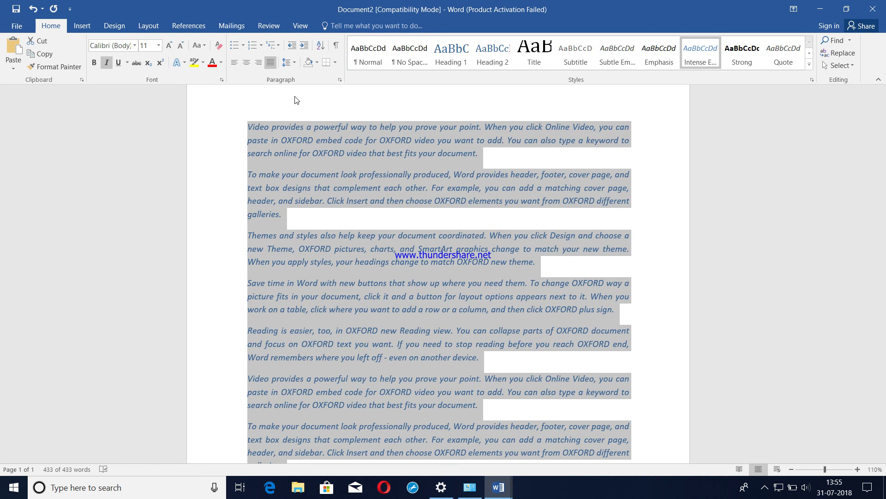
{"action": "left_click", "coordinate": [765, 488]}
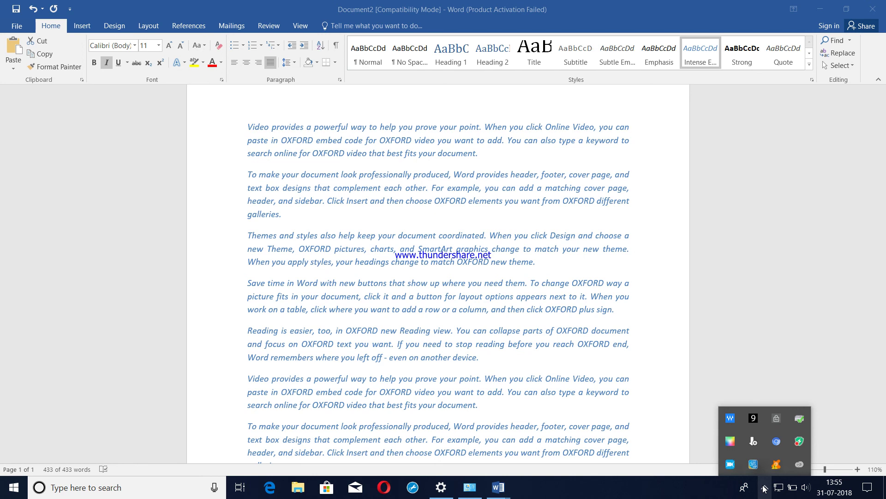
{"action": "mouse_move", "coordinate": [730, 464]}
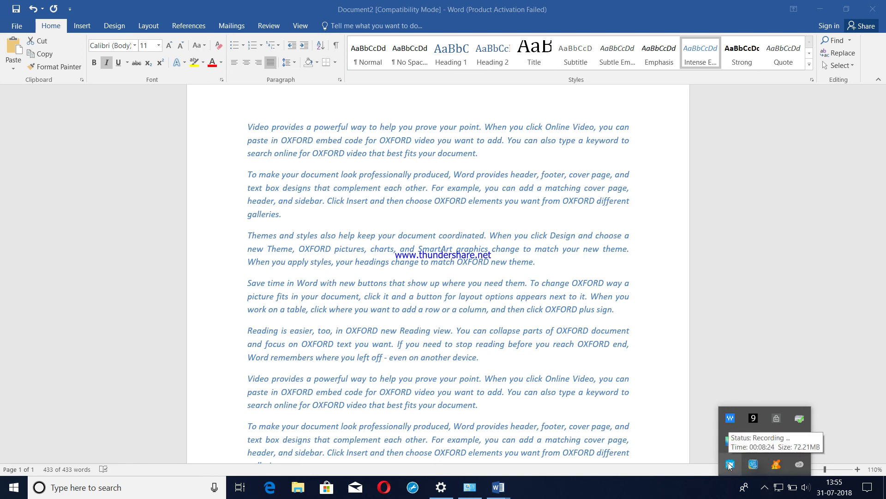
{"action": "right_click", "coordinate": [728, 463]}
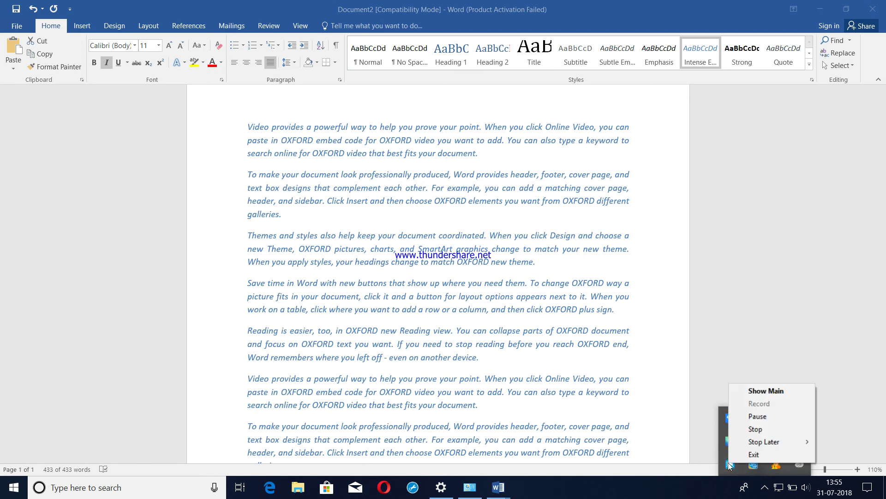